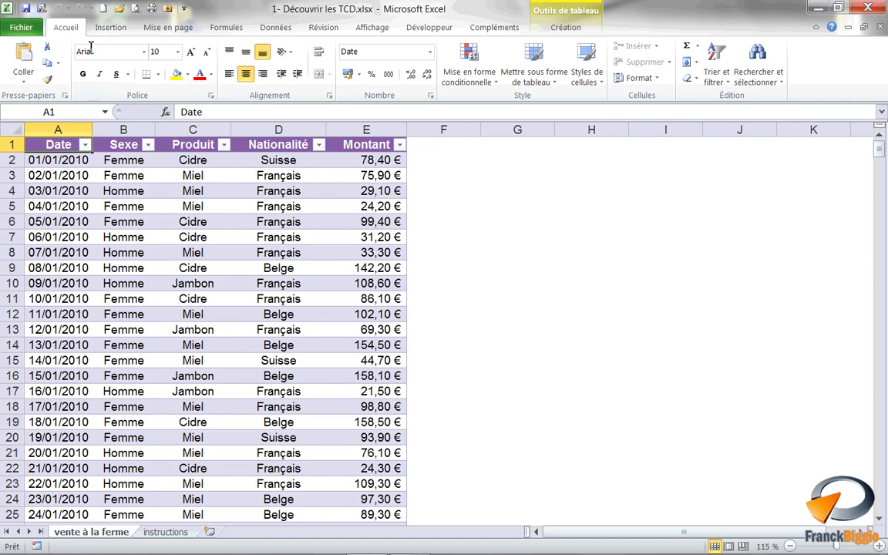
# Step: Insert a pivot table from Liste_des_ventes on a new worksheet, Feuil9
pyautogui.click(108, 27)
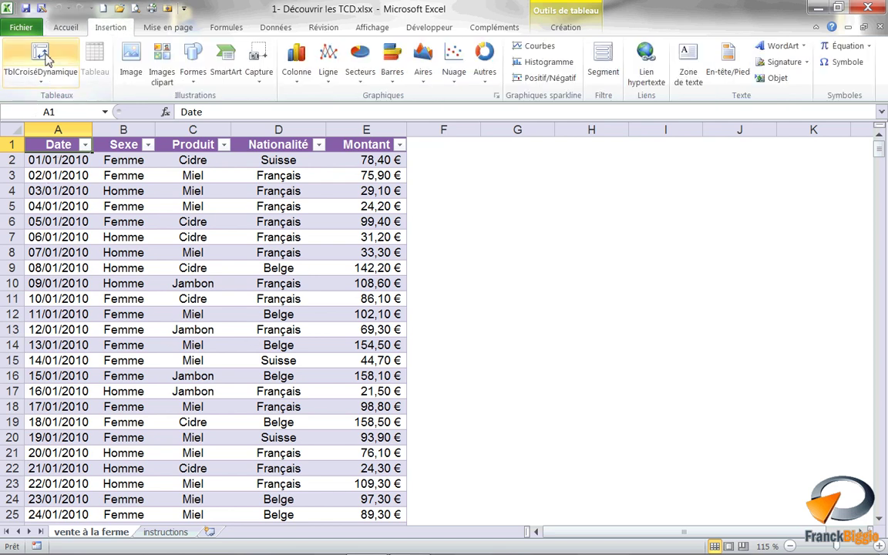
pyautogui.click(39, 55)
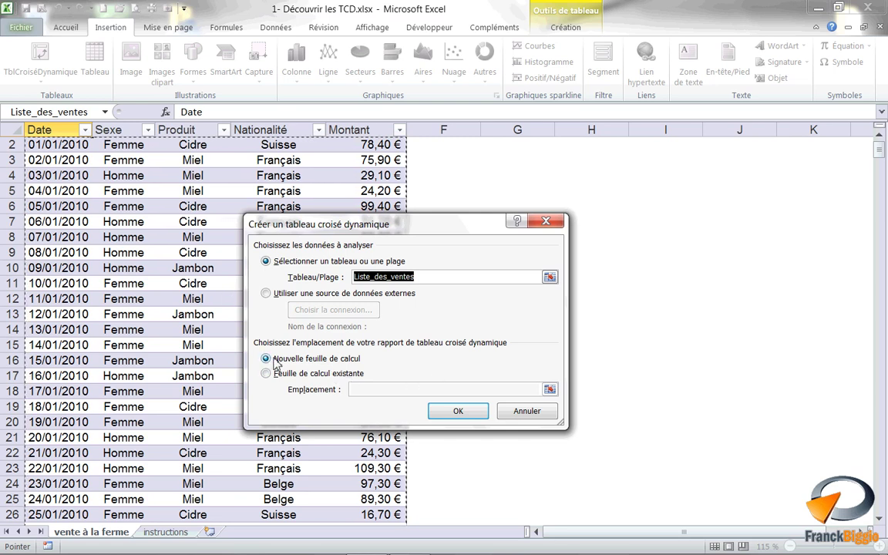
pyautogui.click(458, 410)
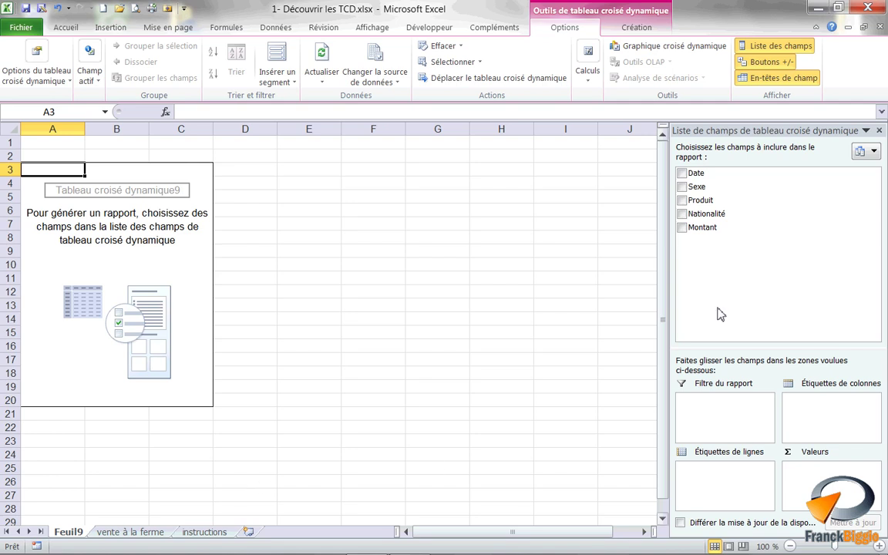
# Step: Add Montant as a summed value and Date as row labels, then select a date cell
pyautogui.moveTo(715, 231); pyautogui.dragTo(851, 487)
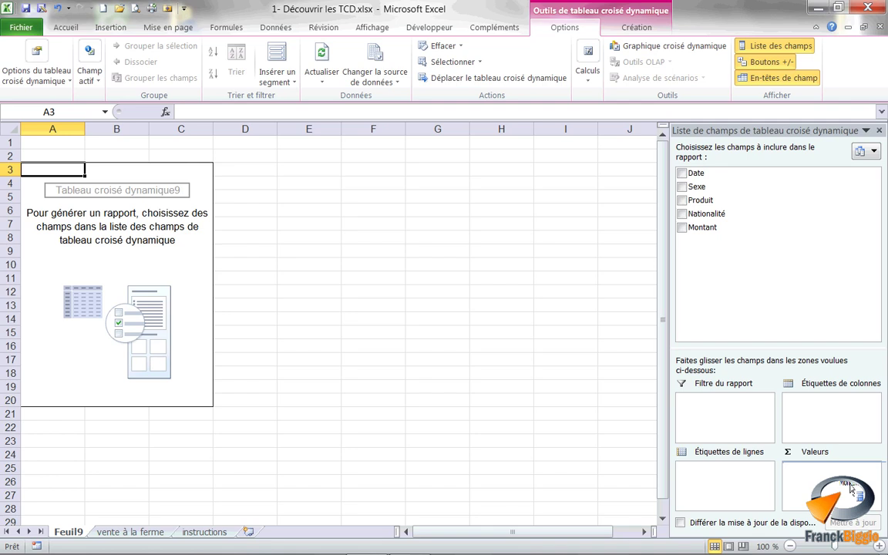
pyautogui.moveTo(851, 487); pyautogui.dragTo(852, 487)
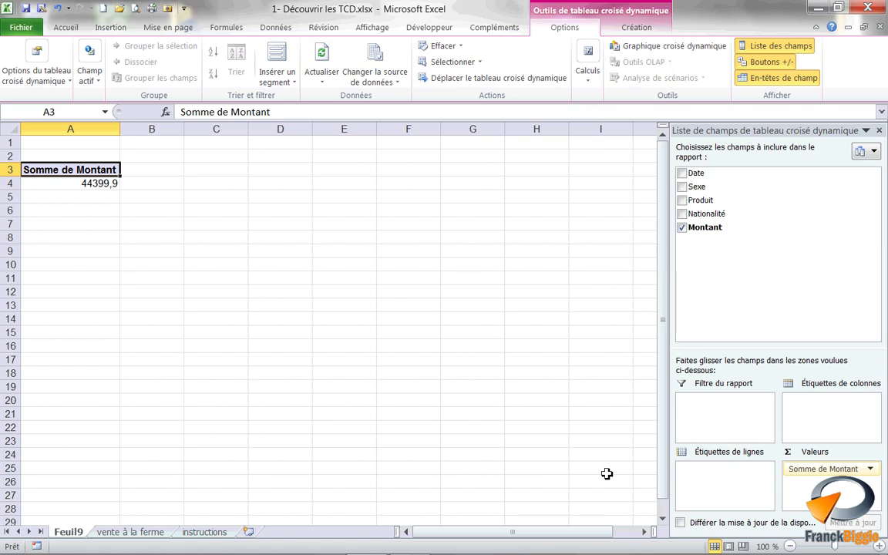
pyautogui.moveTo(696, 174); pyautogui.dragTo(724, 489)
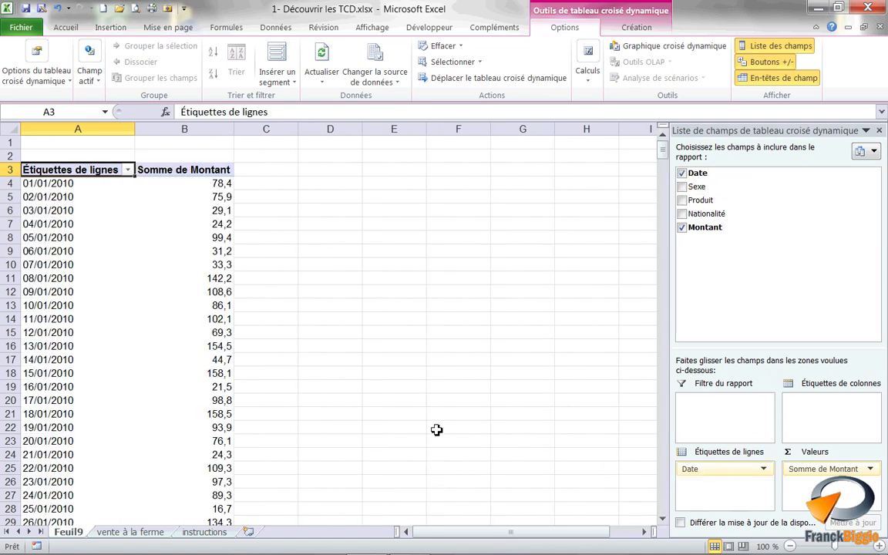
pyautogui.click(59, 254)
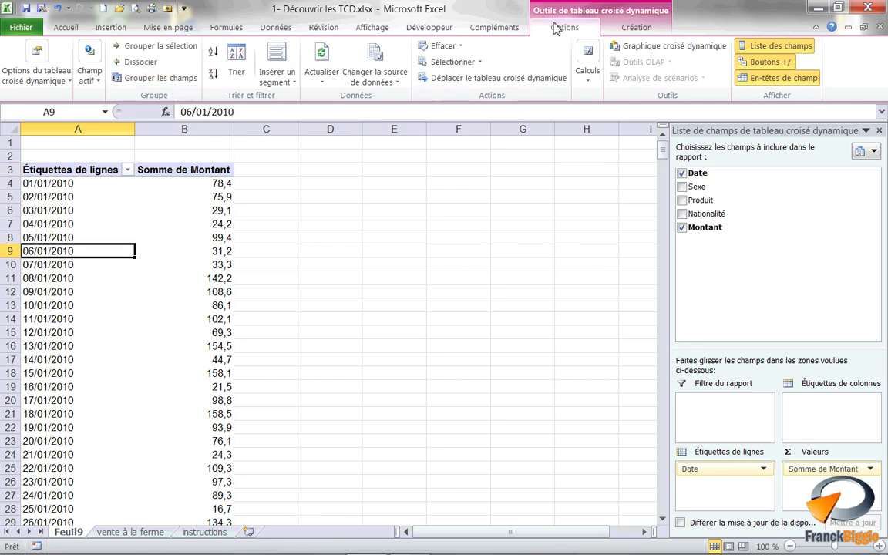
# Step: Group the Date field by Trimestres and Années
pyautogui.click(150, 78)
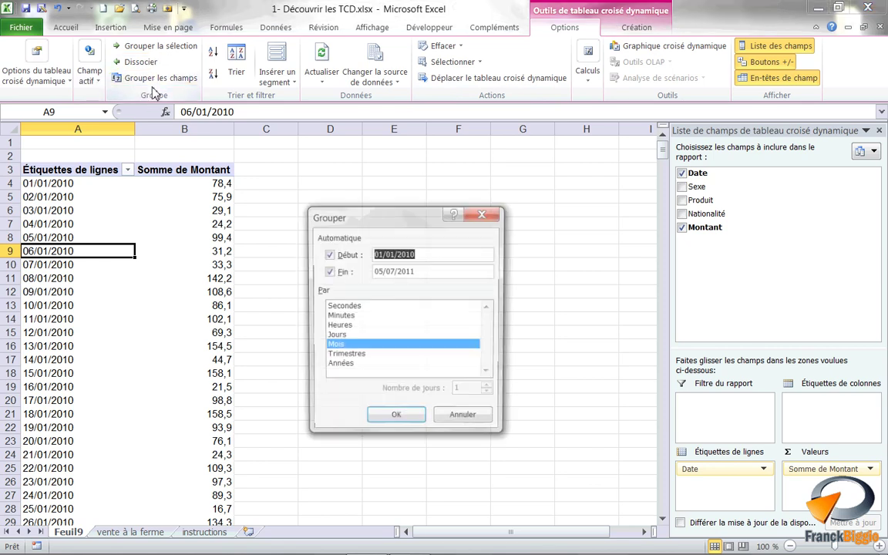
pyautogui.click(342, 348)
pyautogui.click(340, 356)
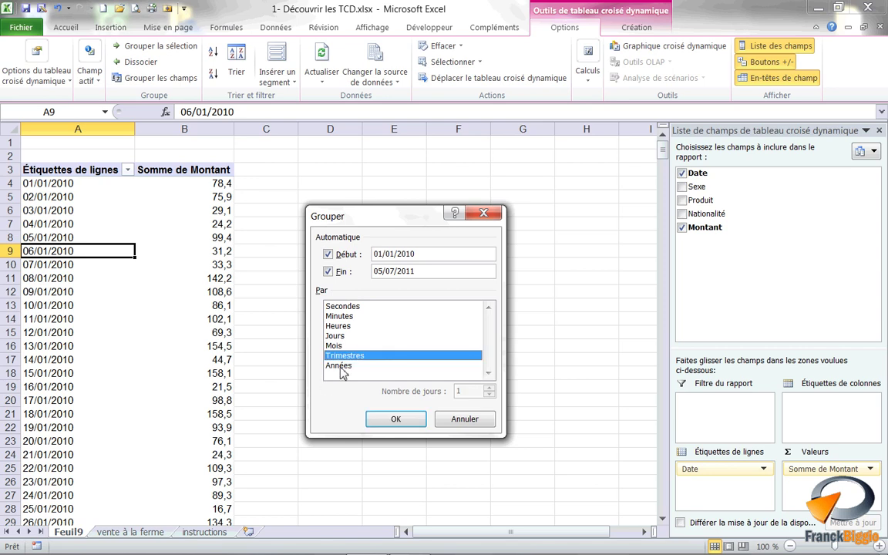
pyautogui.click(339, 367)
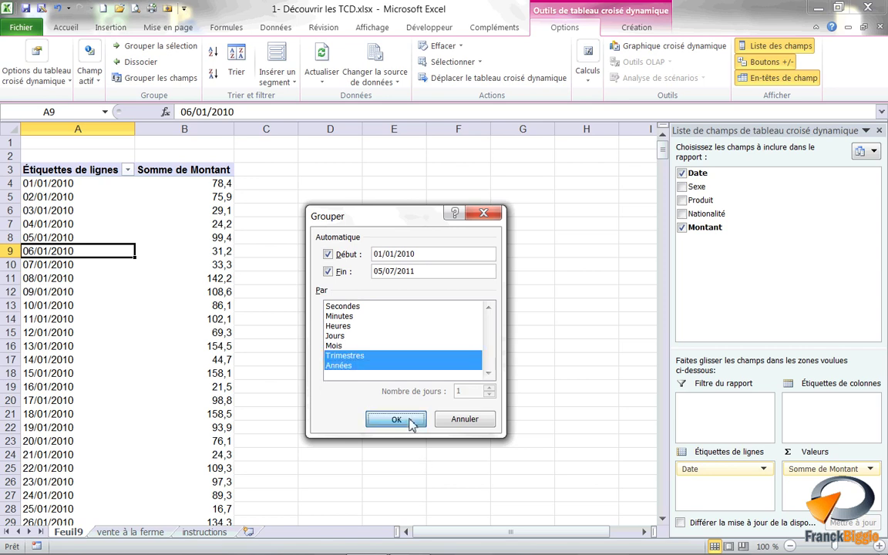
pyautogui.click(411, 421)
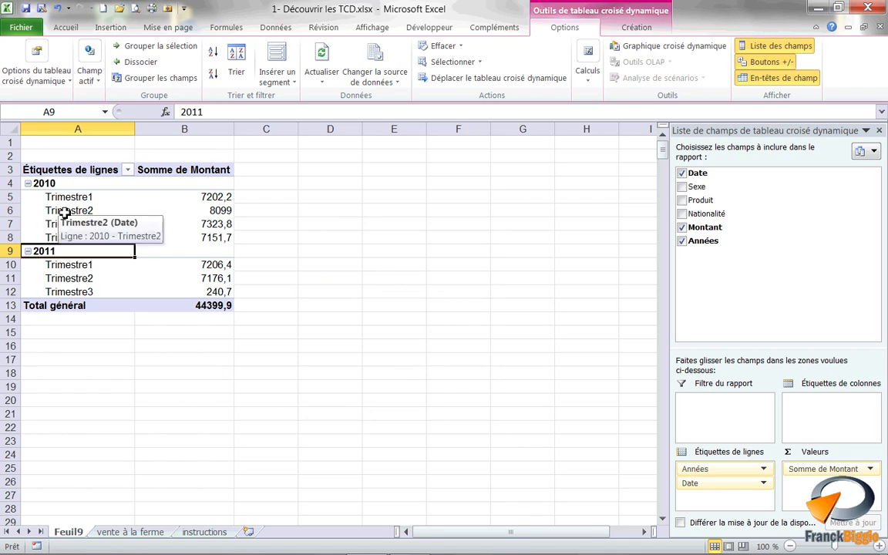
# Step: Put Sexe in the column labels so totals split into Femme and Homme
pyautogui.moveTo(708, 192); pyautogui.dragTo(840, 423)
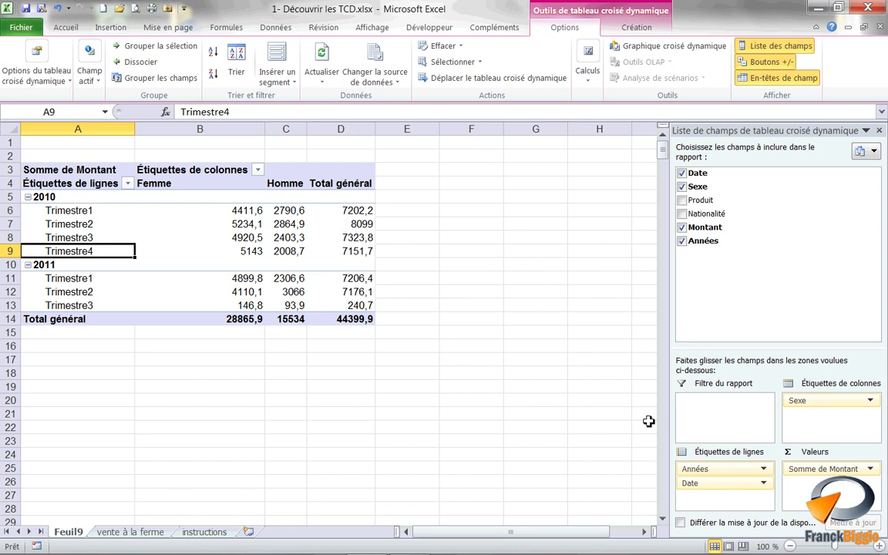
pyautogui.click(291, 236)
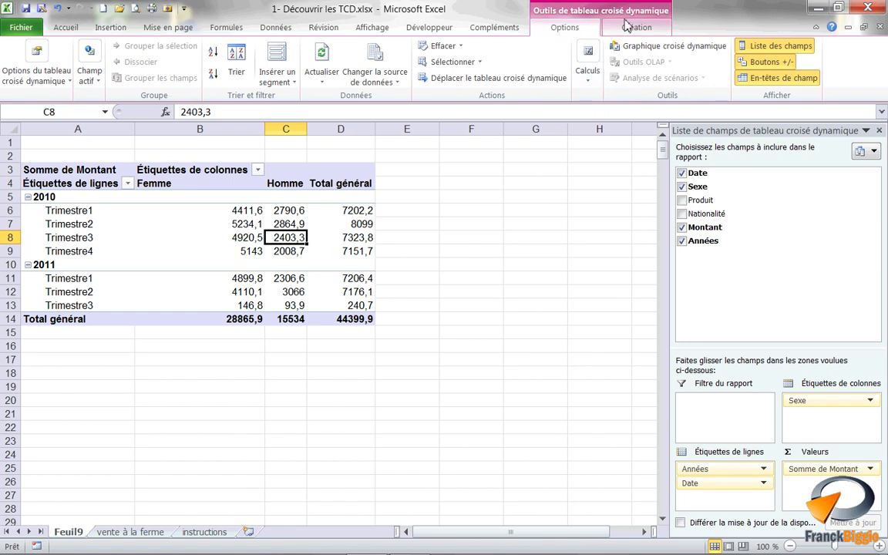
# Step: Display the pivot values as % du total général
pyautogui.click(587, 68)
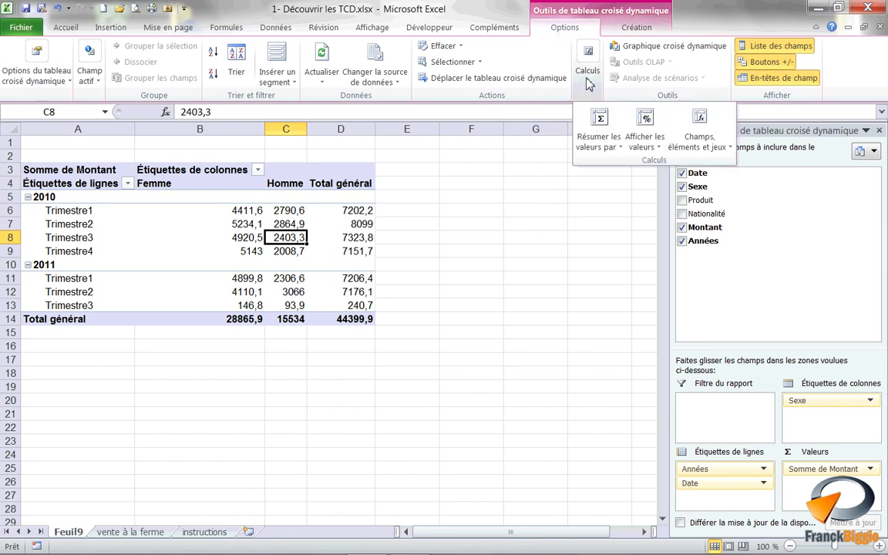
pyautogui.click(644, 138)
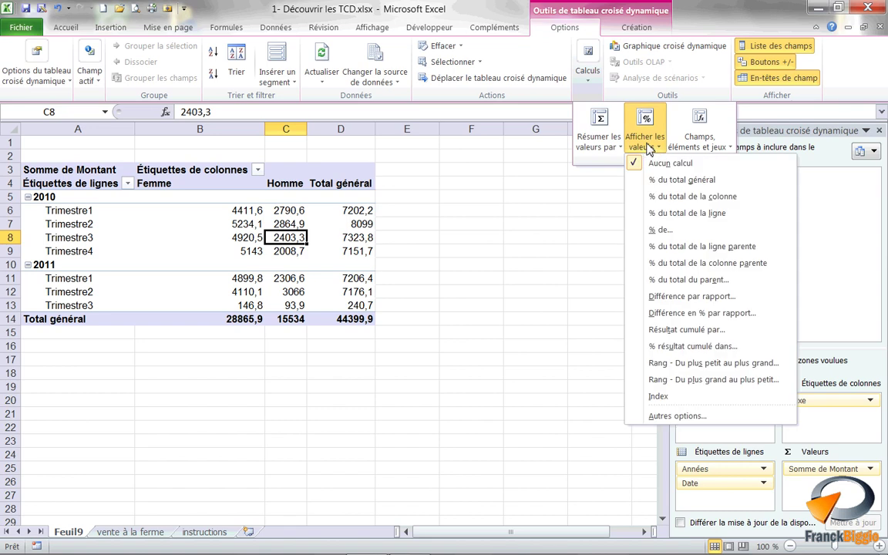
pyautogui.click(670, 181)
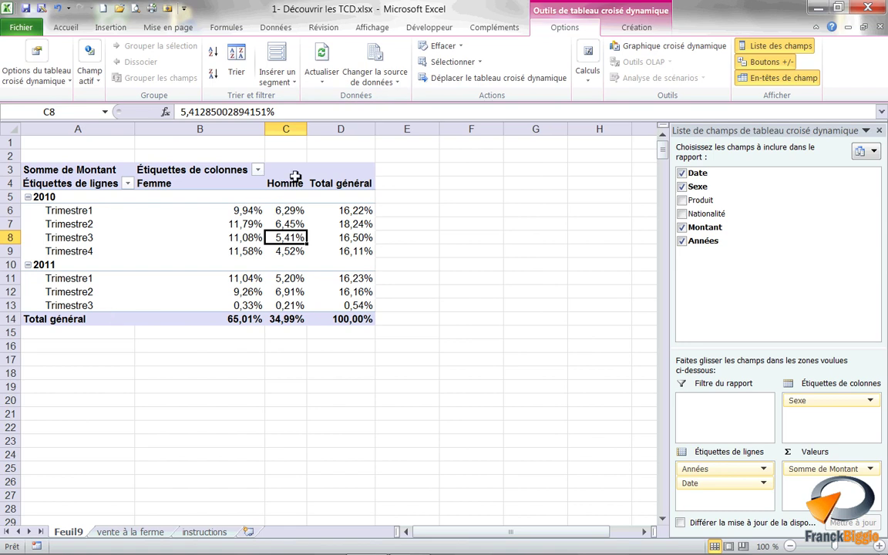
# Step: Insert an Années slicer and drag it beside the pivot table
pyautogui.click(286, 81)
pyautogui.click(304, 99)
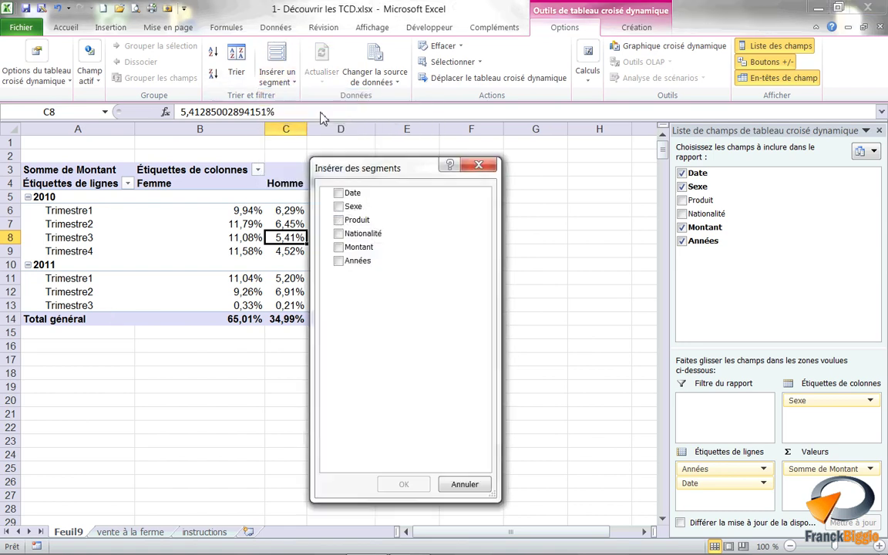
pyautogui.moveTo(404, 168); pyautogui.dragTo(545, 165)
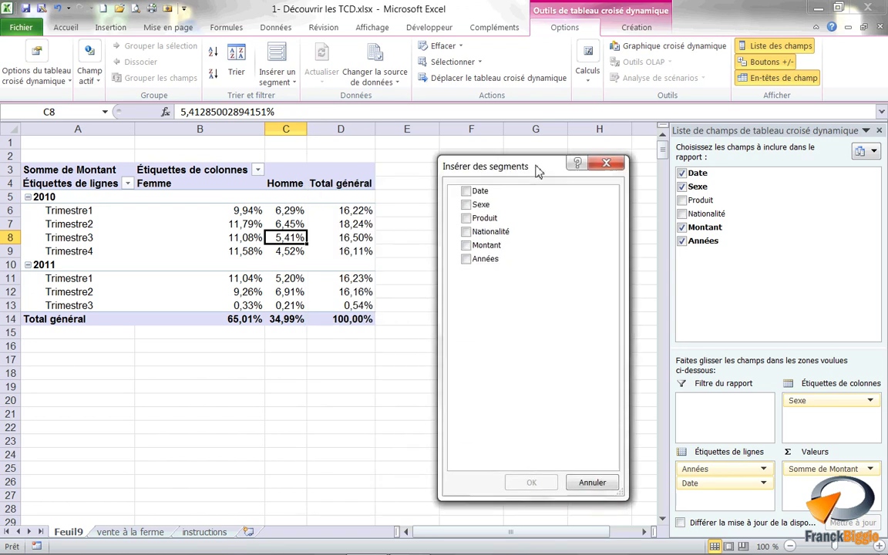
pyautogui.click(479, 258)
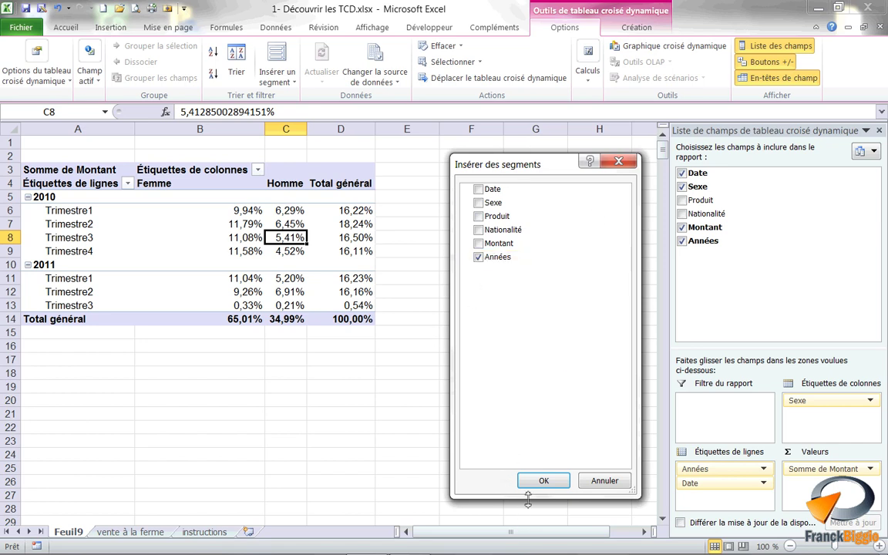
pyautogui.click(544, 481)
pyautogui.moveTo(367, 238)
pyautogui.mouseDown()
pyautogui.moveTo(436, 210)
pyautogui.moveTo(477, 171)
pyautogui.mouseUp()
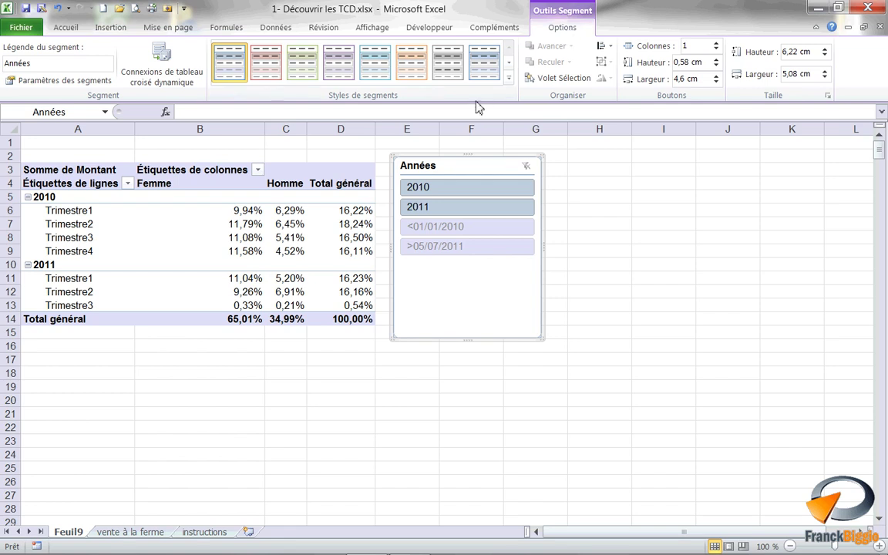
# Step: Restyle and shrink the Années slicer, reposition it, and filter to 2010
pyautogui.click(411, 62)
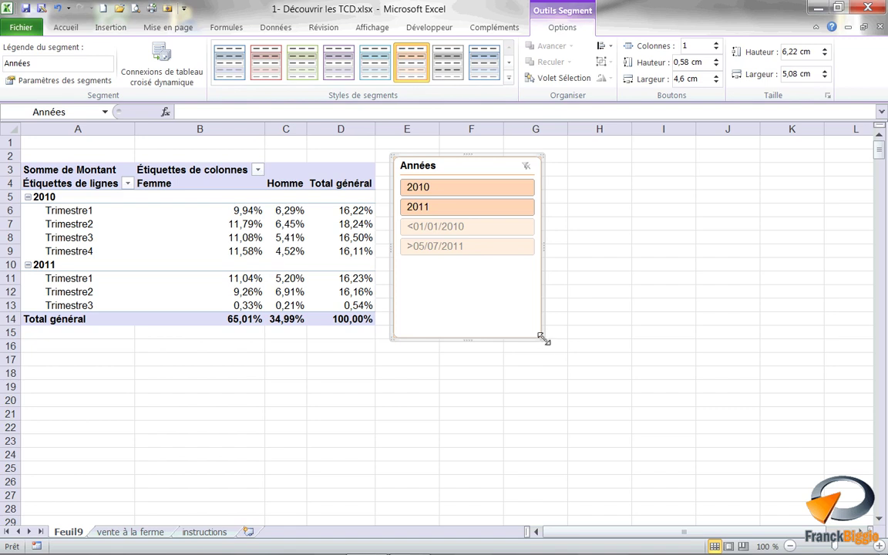
pyautogui.moveTo(542, 339)
pyautogui.mouseDown()
pyautogui.moveTo(489, 229)
pyautogui.moveTo(468, 229)
pyautogui.mouseUp()
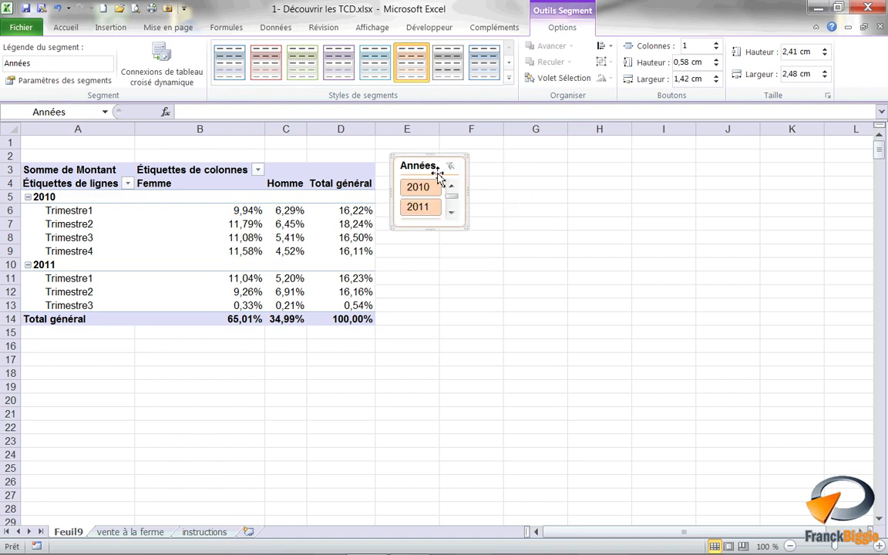
pyautogui.moveTo(418, 165); pyautogui.dragTo(433, 172)
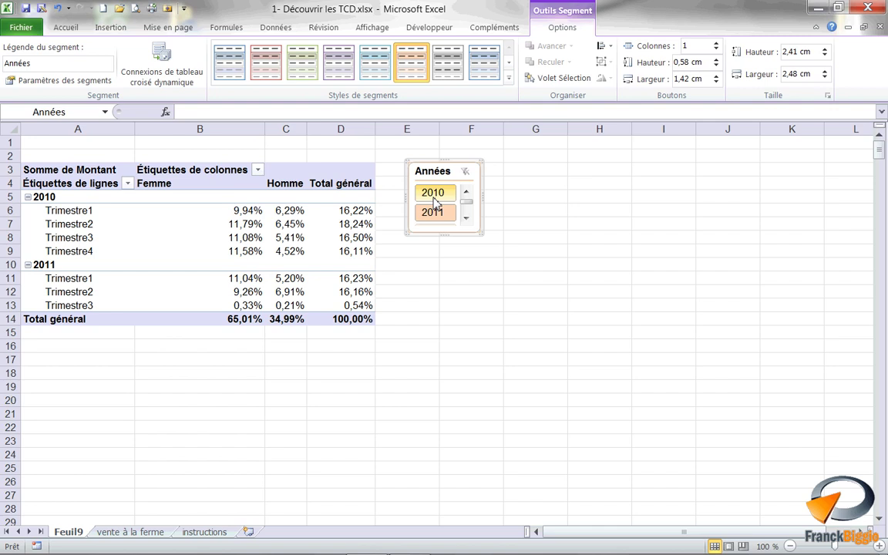
pyautogui.click(433, 194)
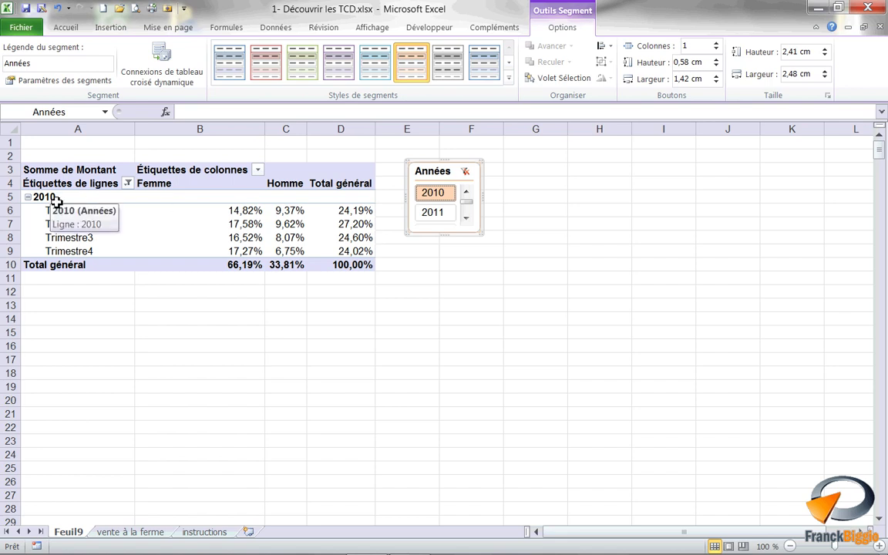
# Step: Remove Années from the row labels, leaving Trimestre1–4, then test the slicer with 2011 and 2010
pyautogui.click(314, 225)
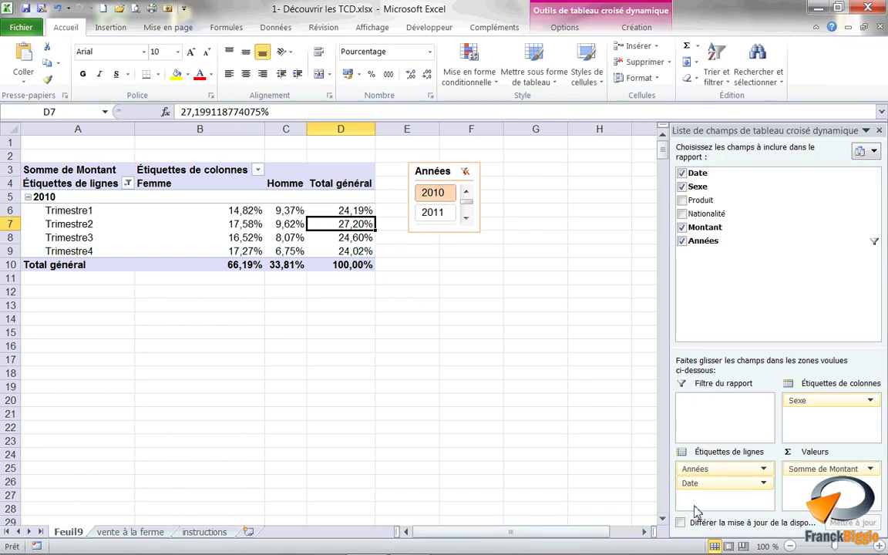
pyautogui.moveTo(713, 472); pyautogui.dragTo(607, 460)
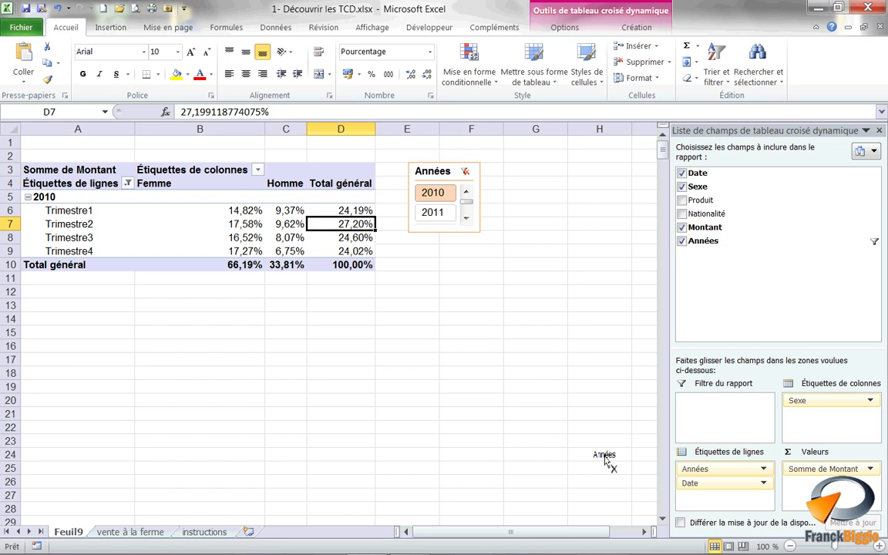
pyautogui.moveTo(606, 460); pyautogui.dragTo(607, 456)
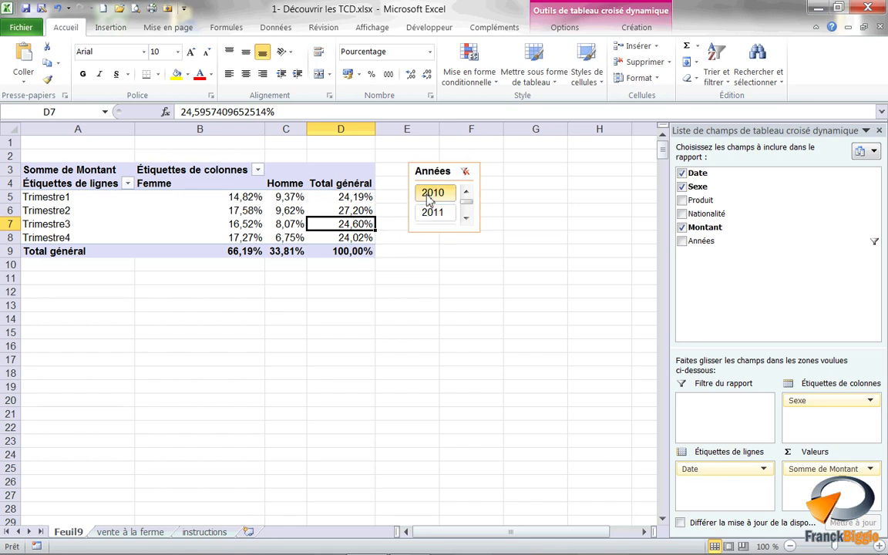
pyautogui.click(439, 215)
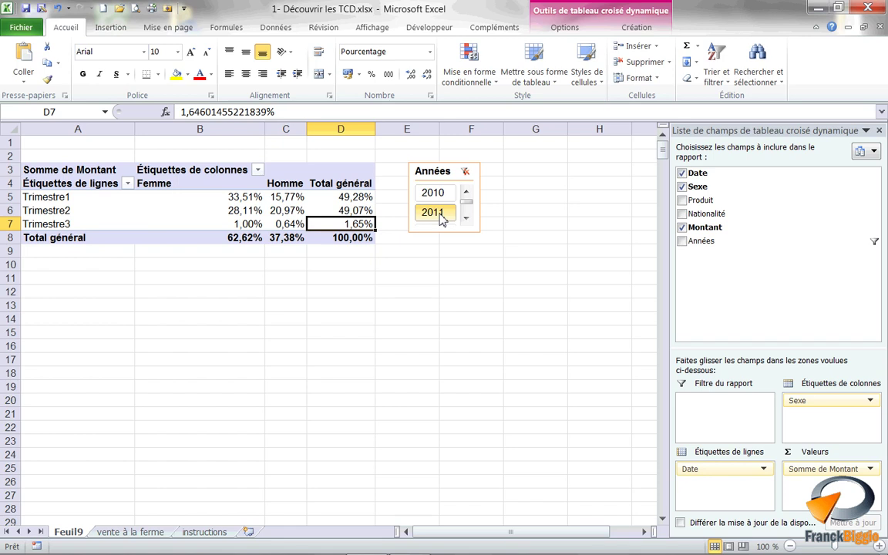
pyautogui.click(433, 193)
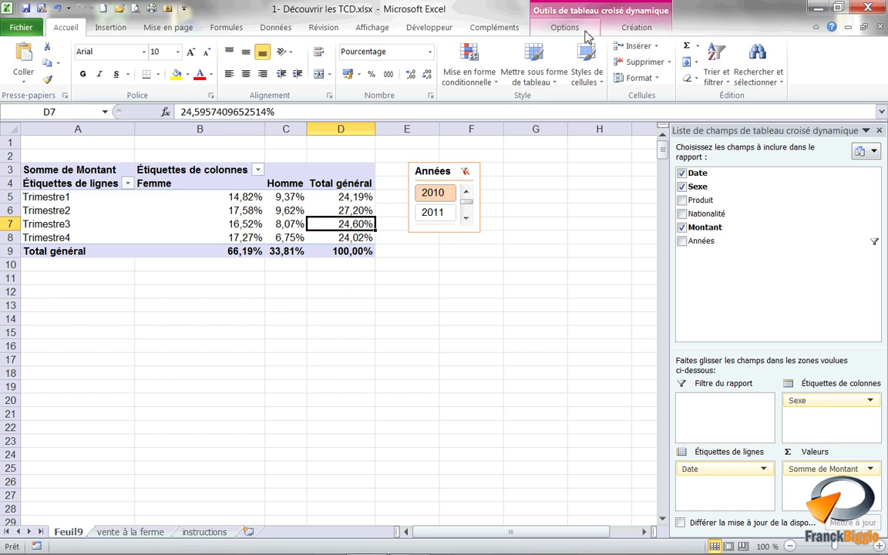
# Step: Turn off Liste des champs and En-têtes de champ for the pivot table
pyautogui.click(532, 32)
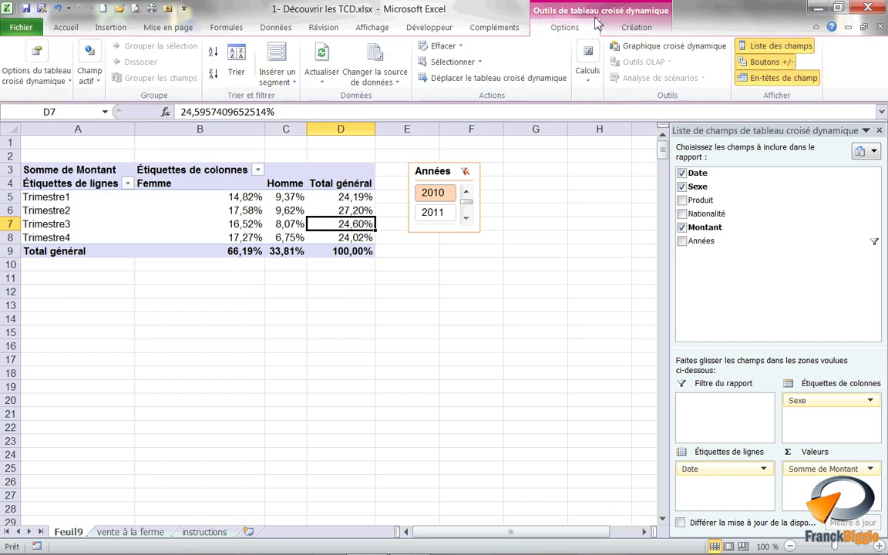
pyautogui.click(773, 46)
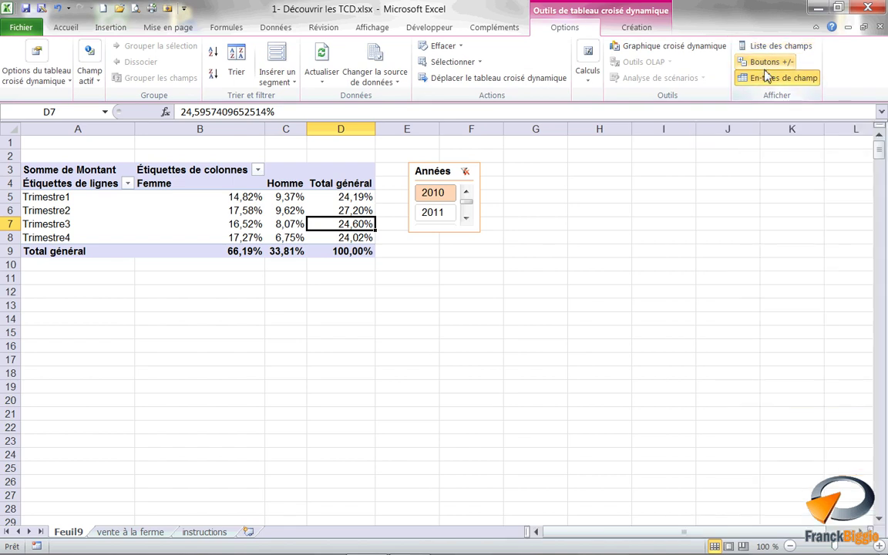
pyautogui.click(775, 78)
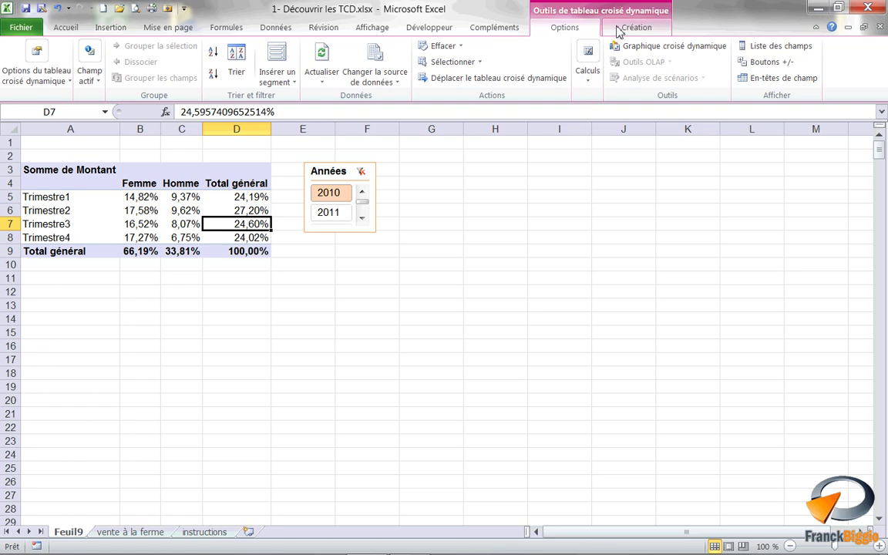
# Step: Replace the 'Somme de Montant' heading in A3 with 'CA'
pyautogui.click(87, 170)
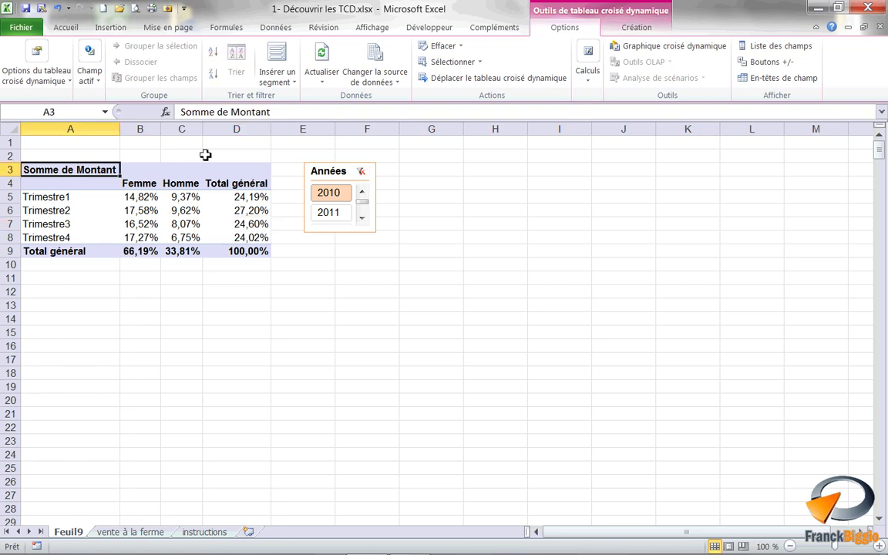
pyautogui.moveTo(283, 114); pyautogui.dragTo(174, 114)
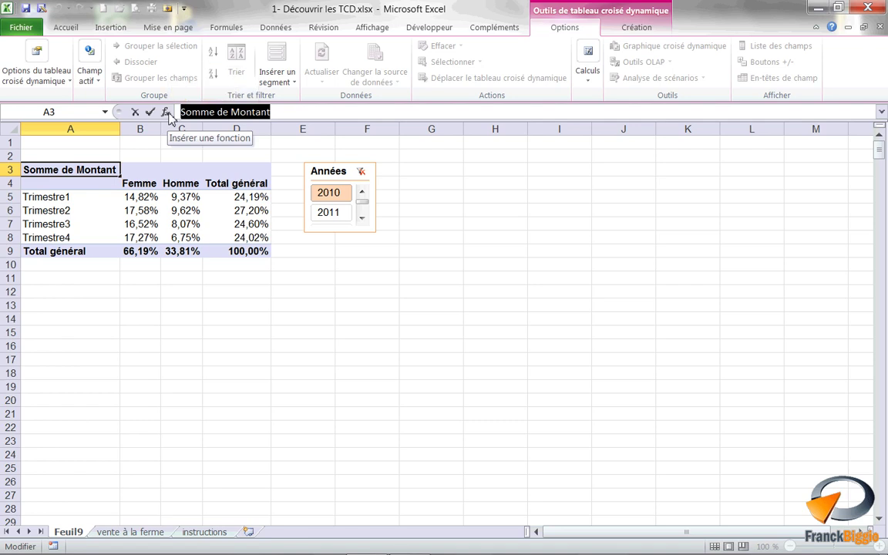
pyautogui.write('CA')
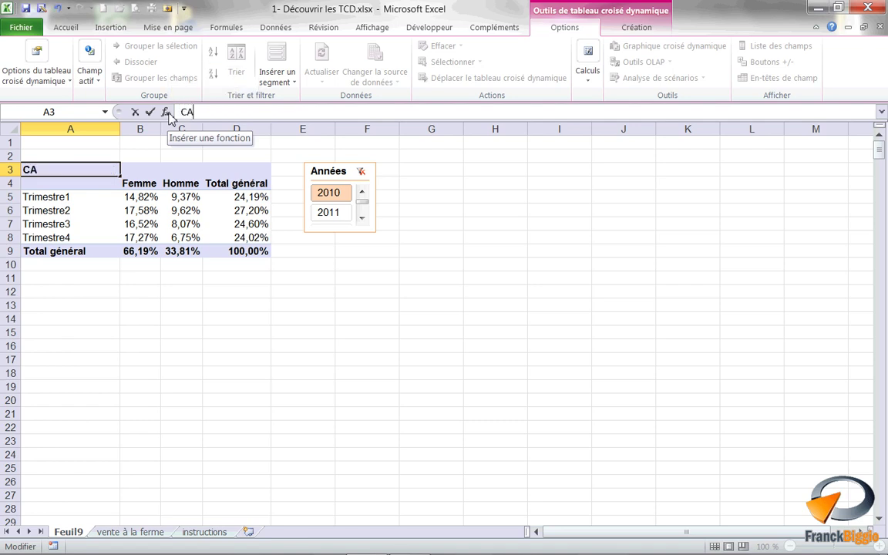
pyautogui.click(182, 208)
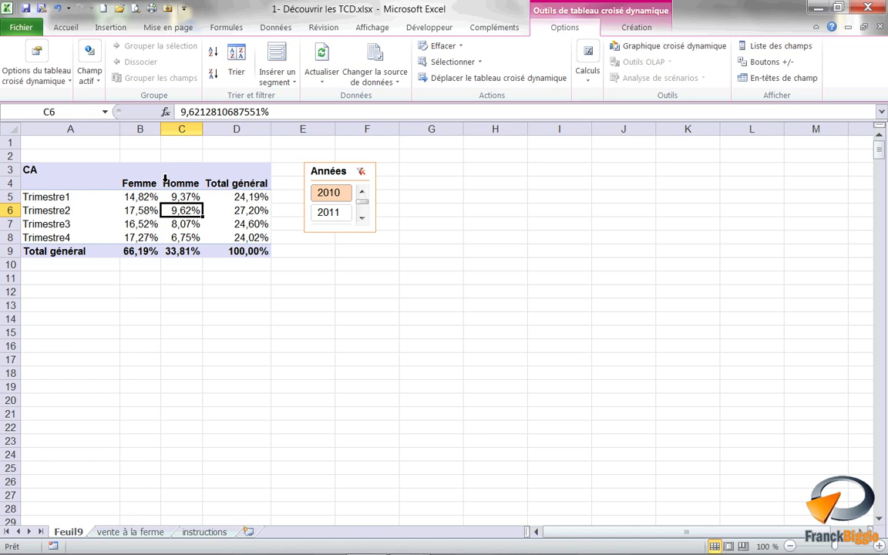
# Step: Apply a purple style from the Medium (Moyen) PivotTable Styles gallery to the CA pivot table
pyautogui.click(637, 27)
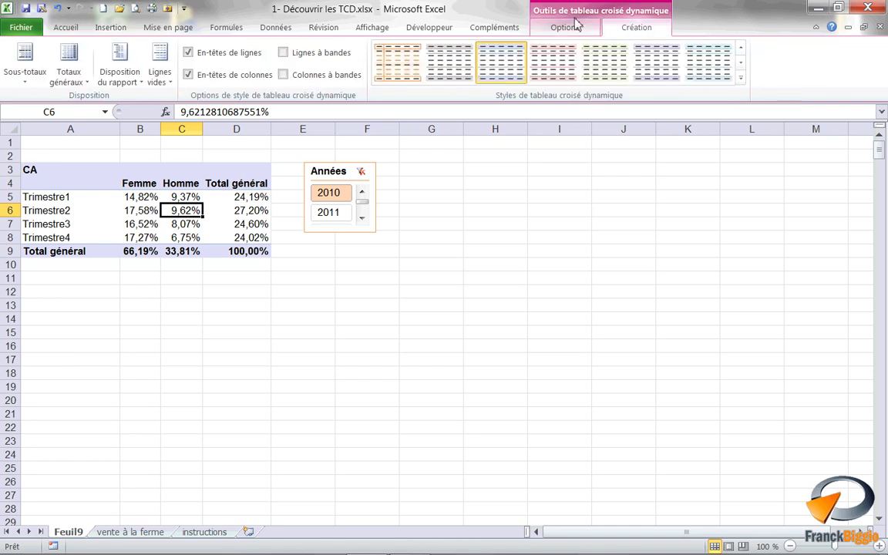
pyautogui.click(739, 80)
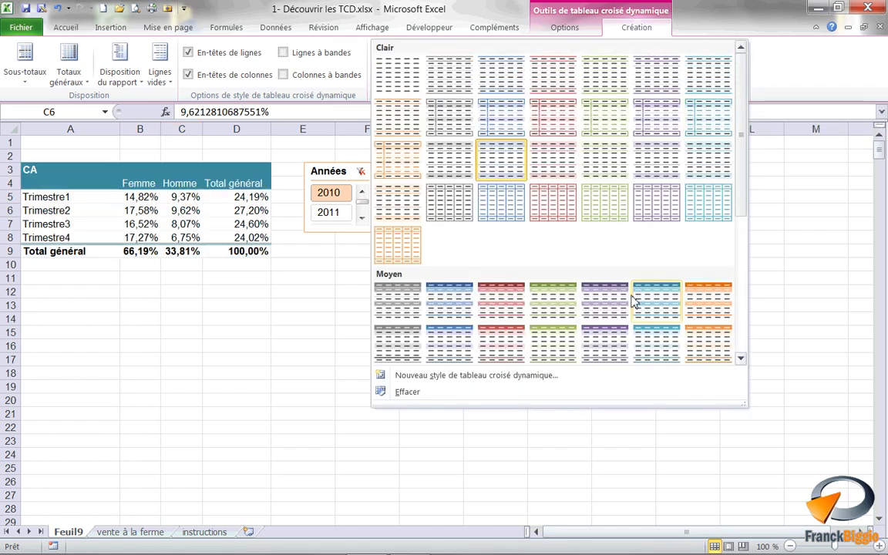
pyautogui.click(619, 359)
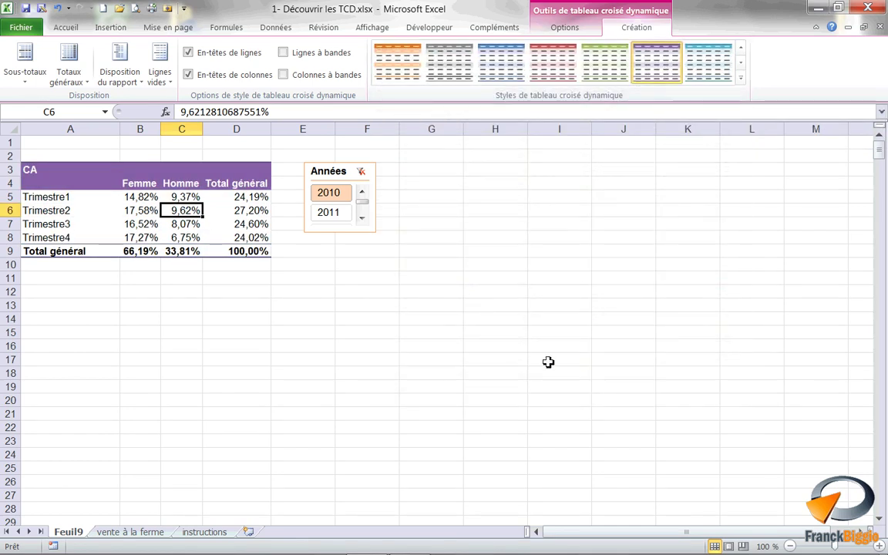
pyautogui.click(233, 252)
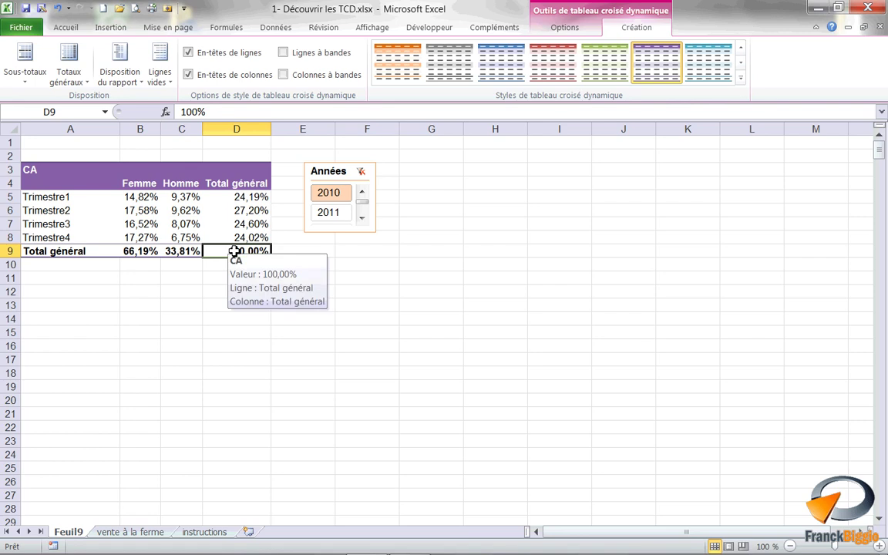